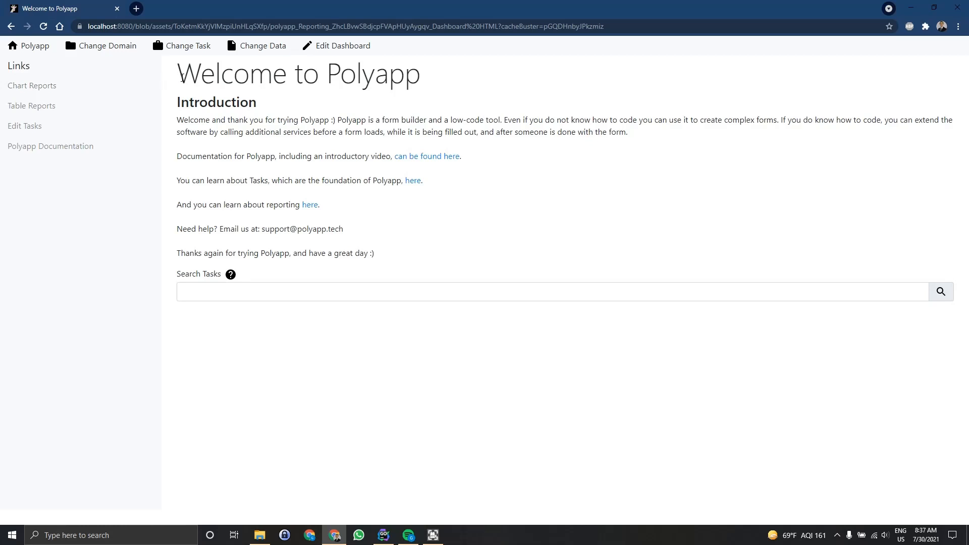
drag(170, 79, 497, 79)
click(174, 146)
click(248, 293)
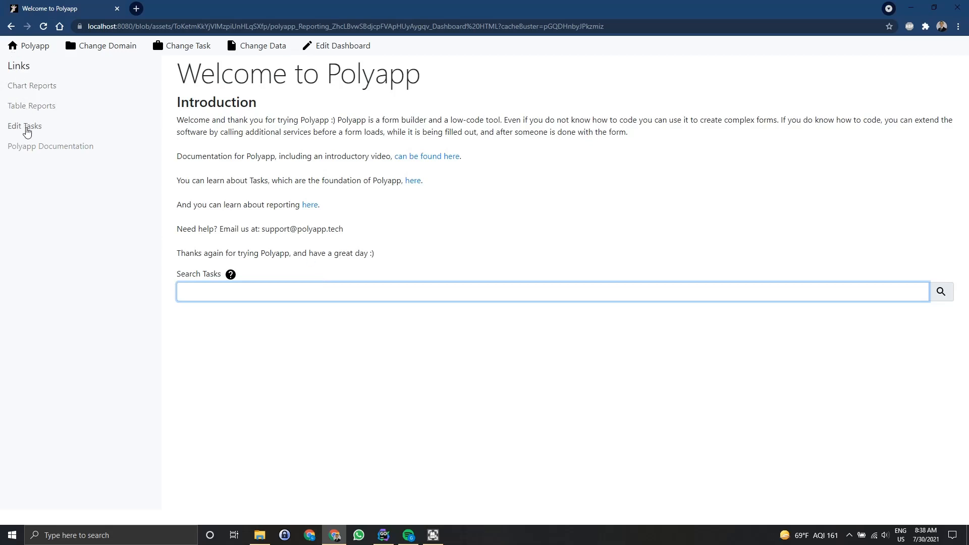
click(490, 193)
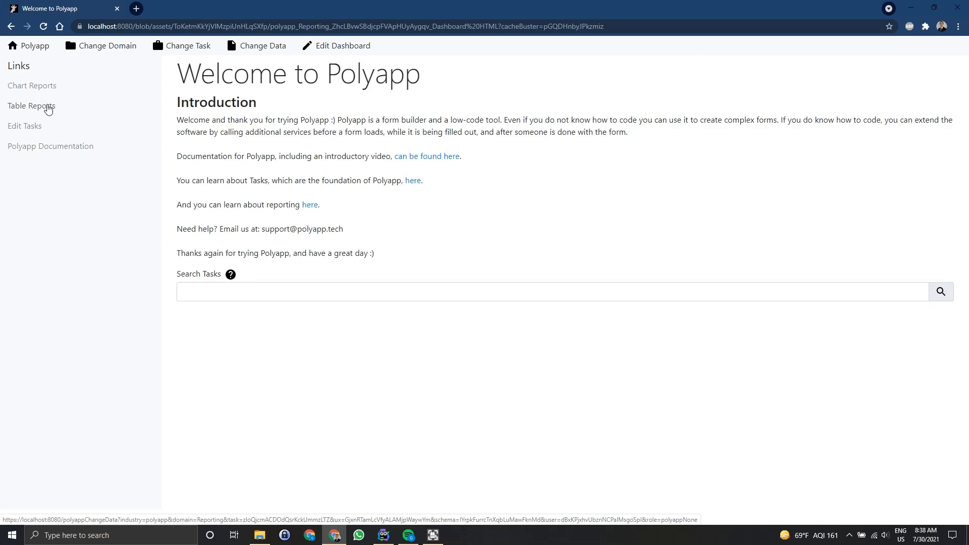
click(293, 299)
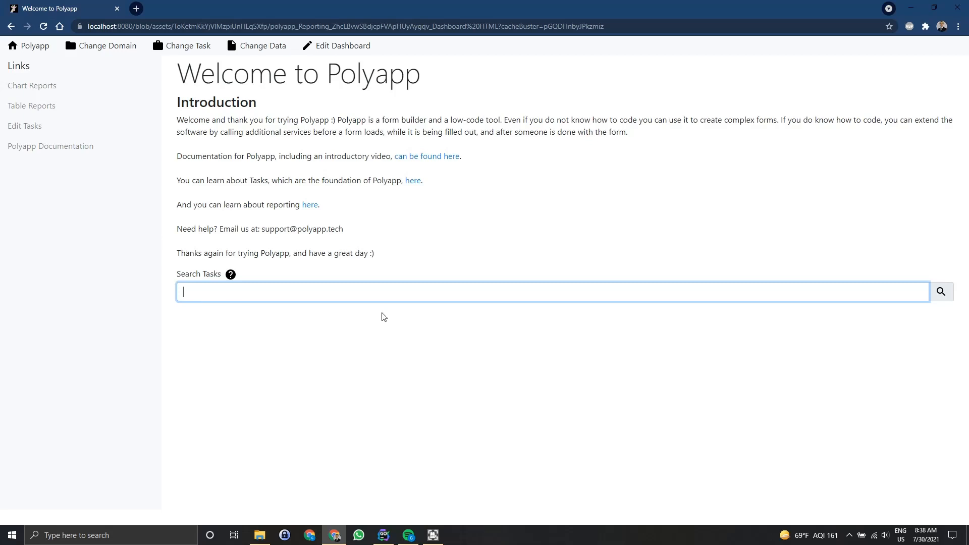
click(456, 252)
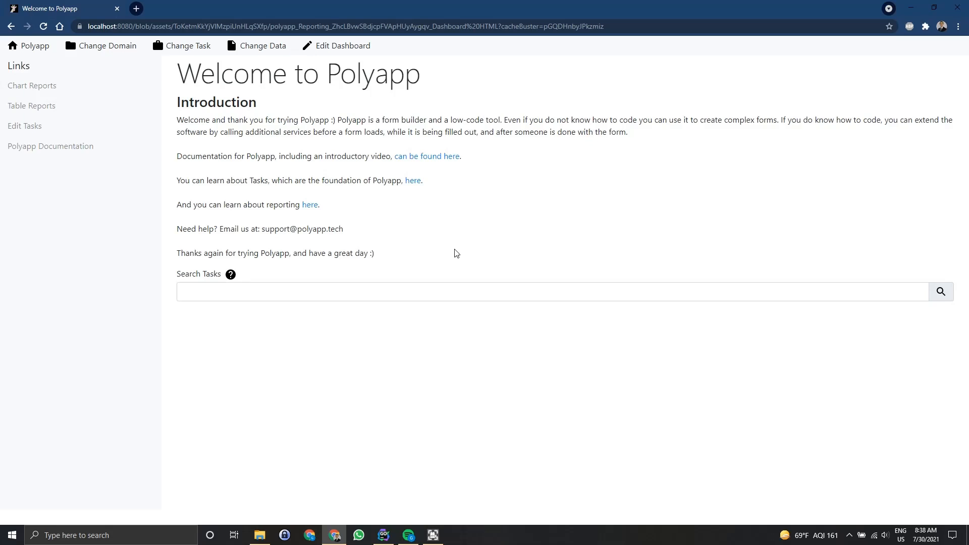
- Open the Welcome to Polyapp dashboard for editing and look over its header, report IDs, links and fields
click(347, 48)
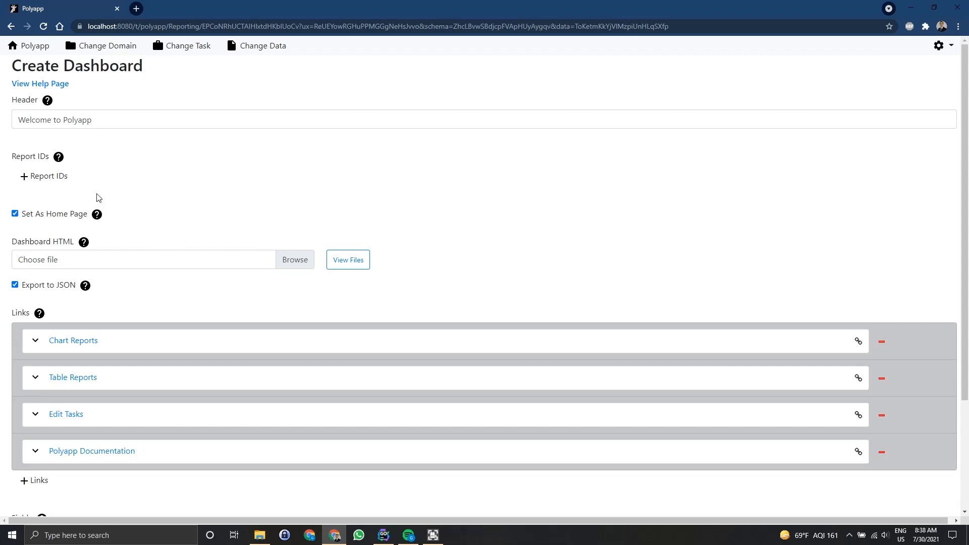
click(112, 126)
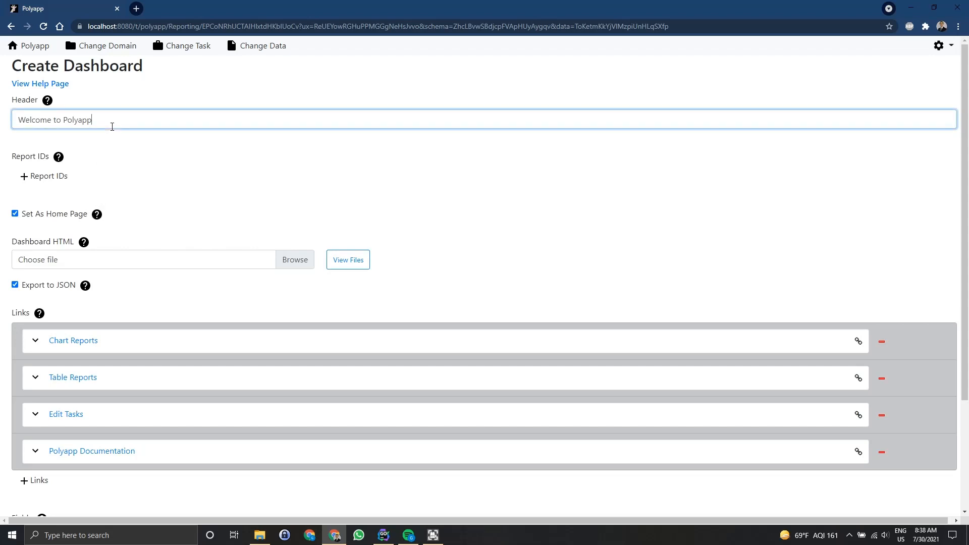
scroll(115, 192, down, 3)
scroll(107, 337, up, 3)
click(188, 192)
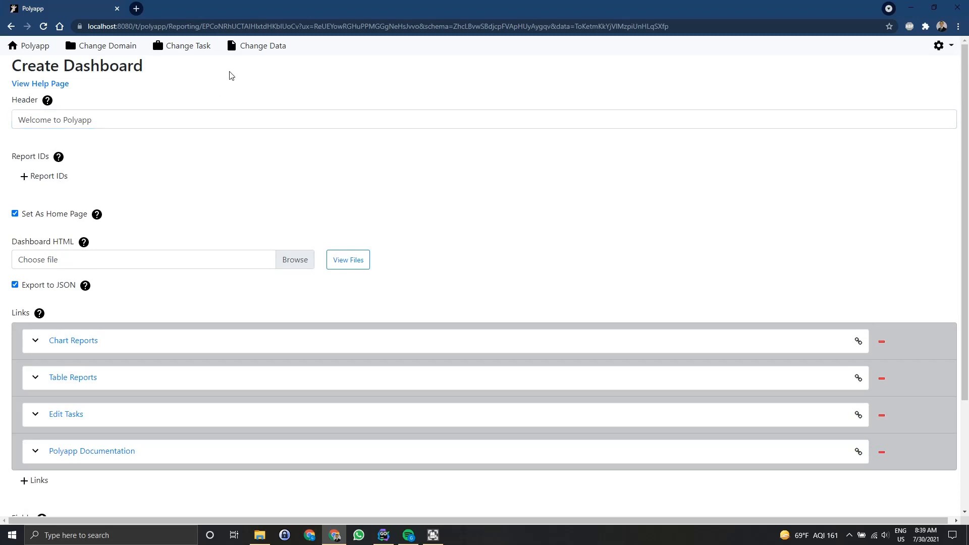
- Open the Test 2 dashboard from the list of existing dashboards and submit its form to display the dashboard page
click(238, 47)
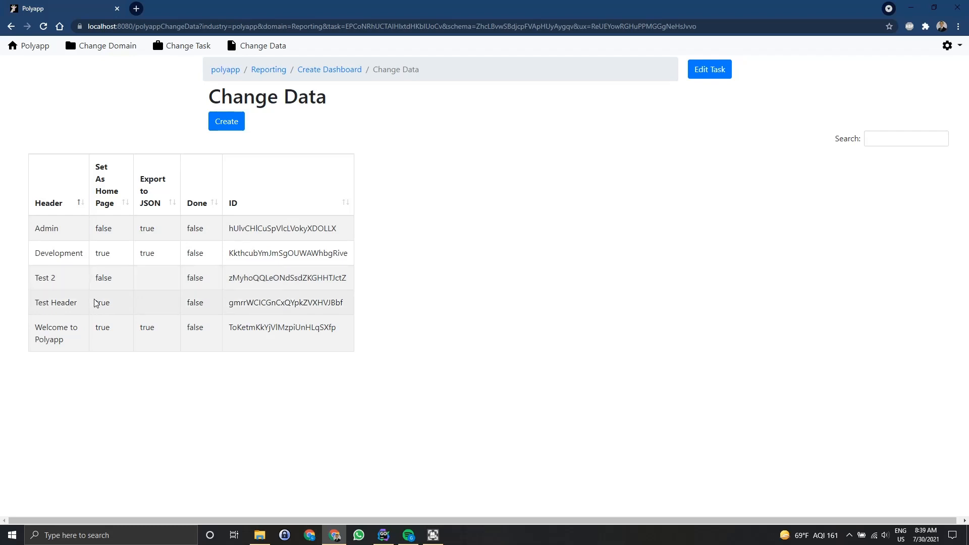
click(97, 279)
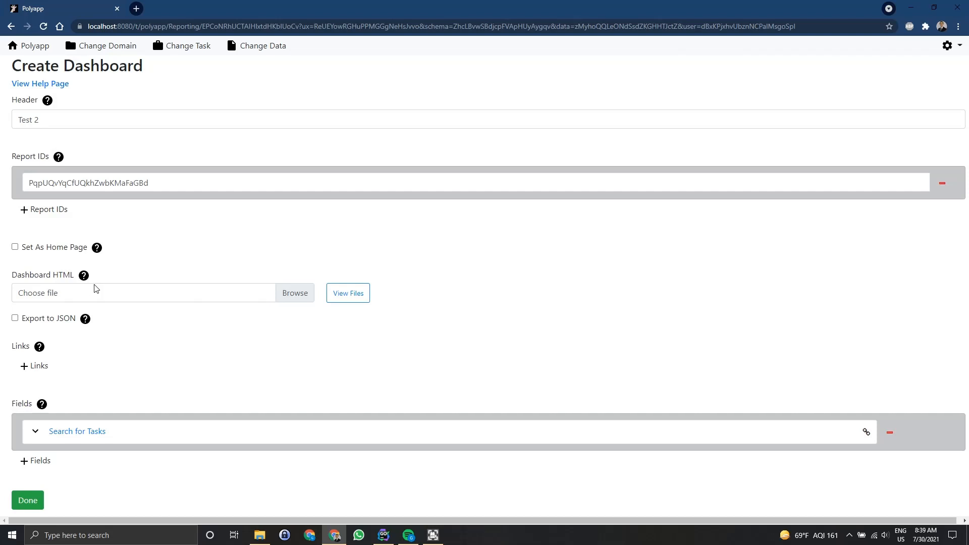
click(28, 502)
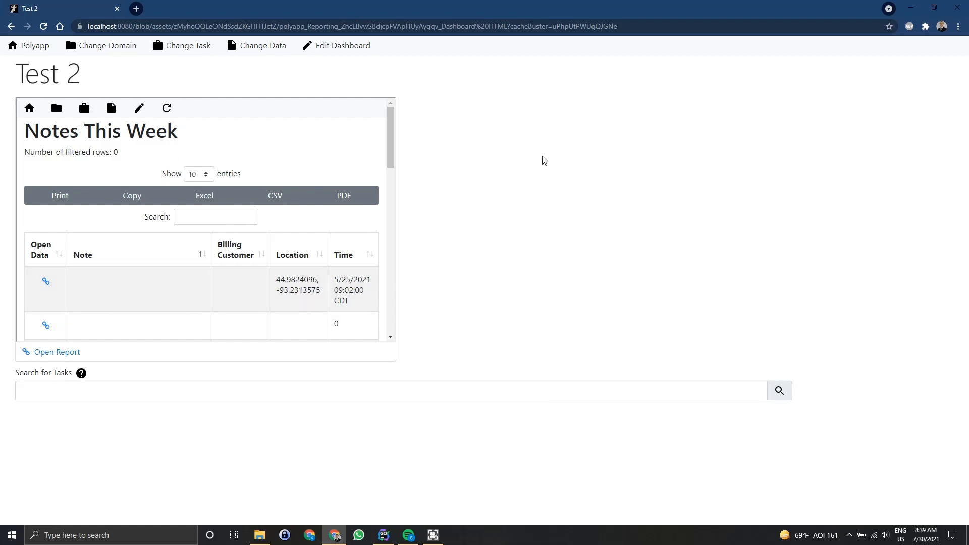
- Look through the Notes This Week report embedded in the dashboard, open it on its own page and return to the dashboard
scroll(262, 240, down, 1)
scroll(262, 240, down, 12)
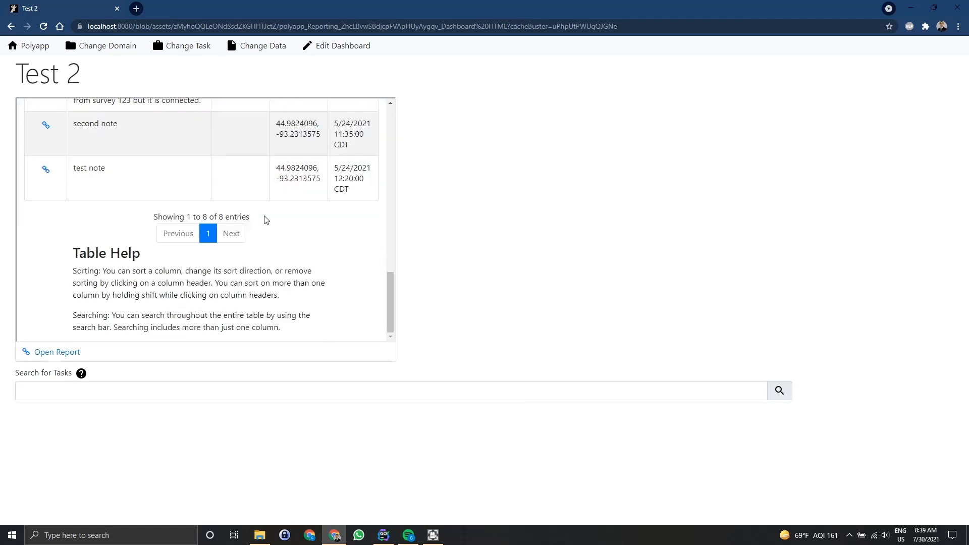
scroll(267, 231, up, 12)
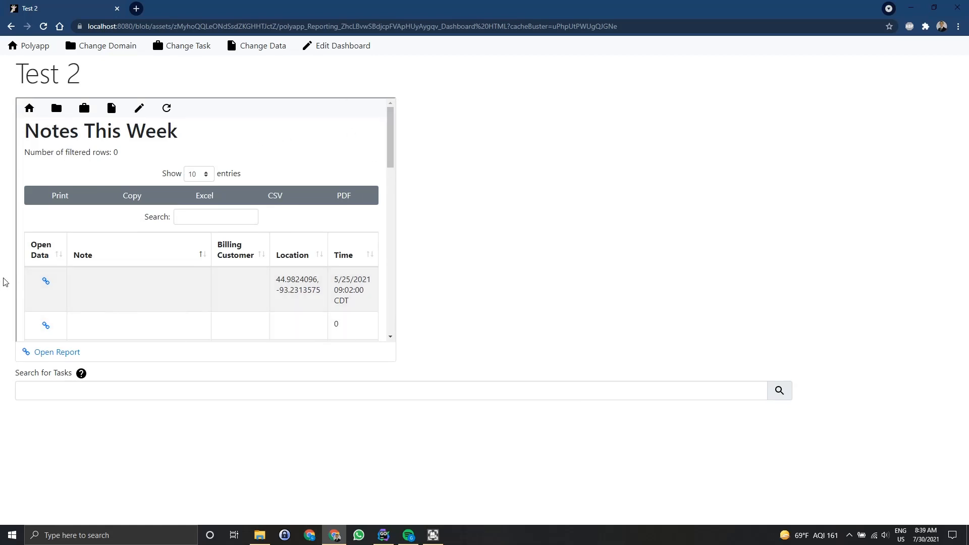
scroll(353, 252, down, 8)
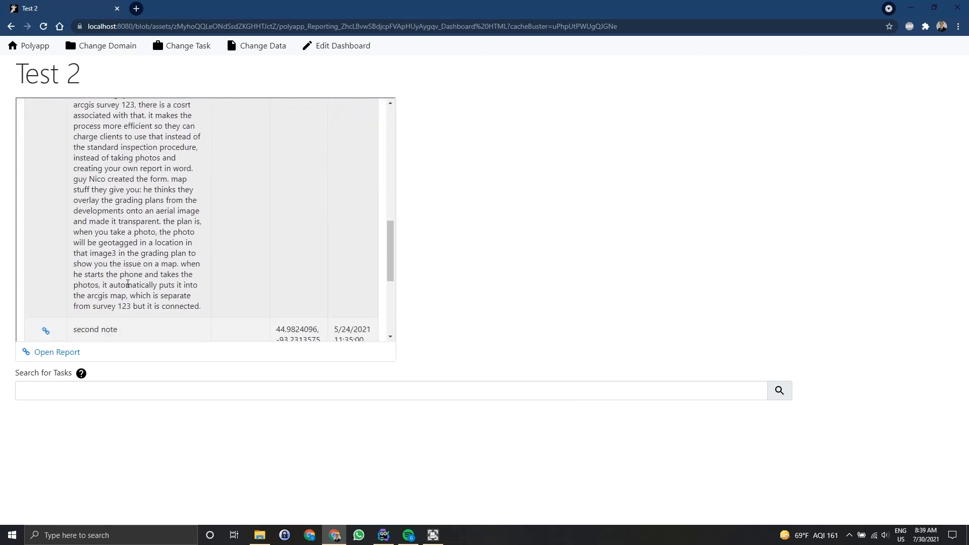
click(75, 360)
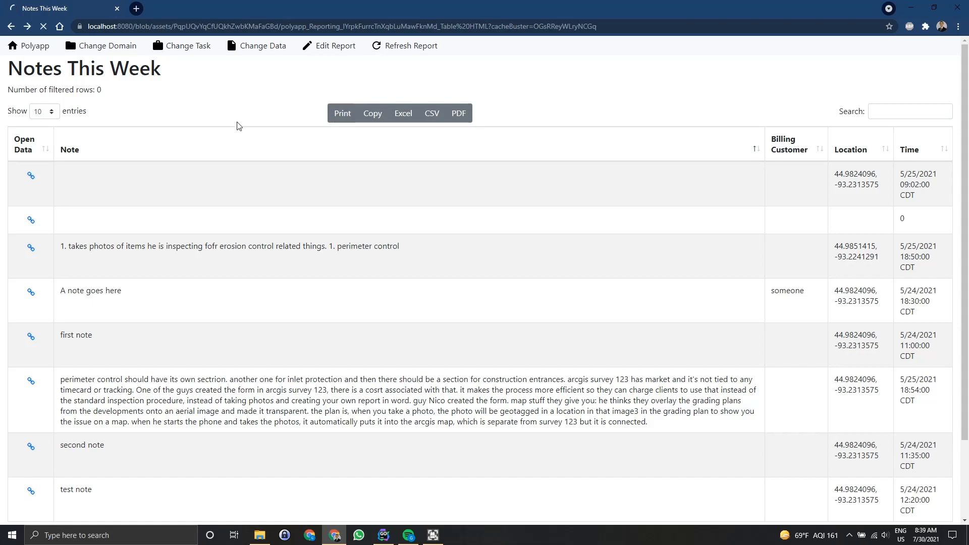
key(alt+Left)
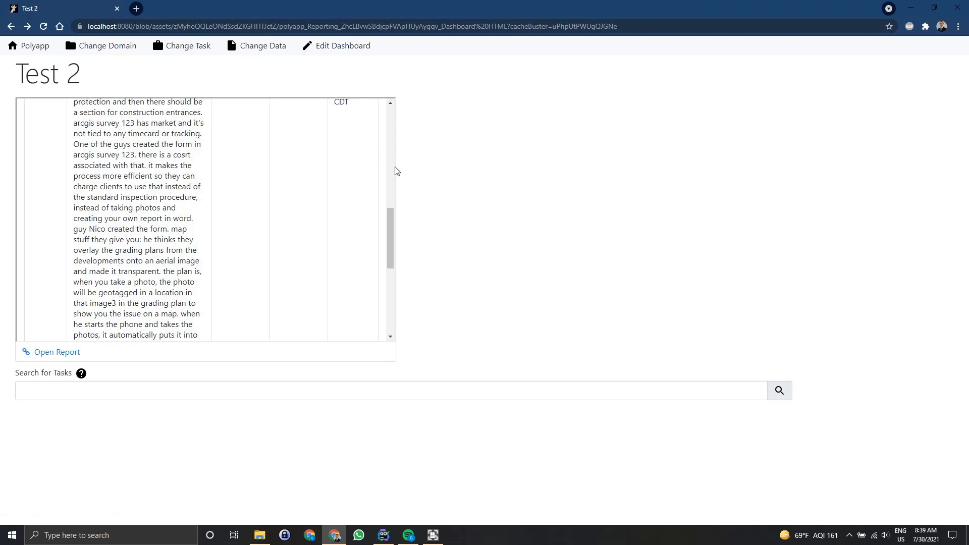
scroll(346, 278, up, 8)
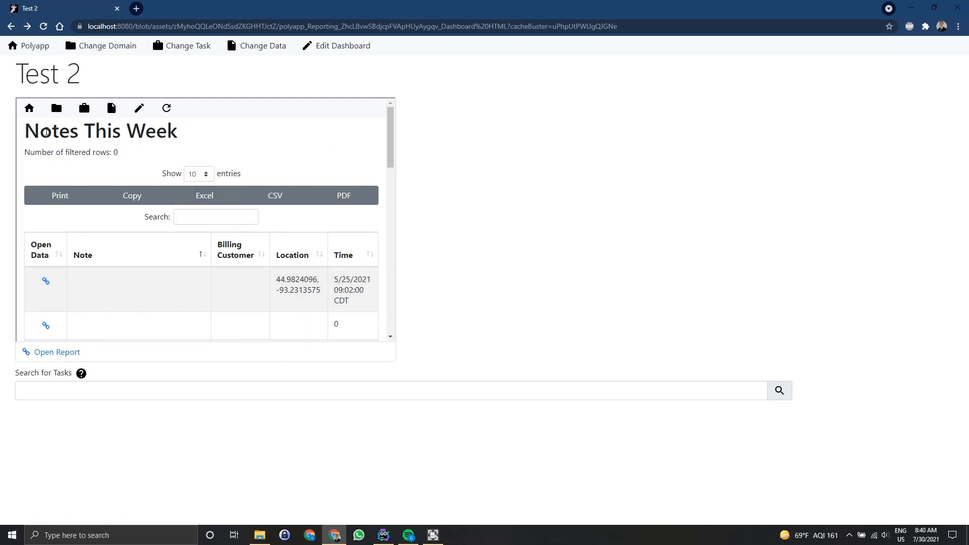
- Reopen the Test 2 dashboard for editing and load localhost:8080 in a new browser tab
click(305, 47)
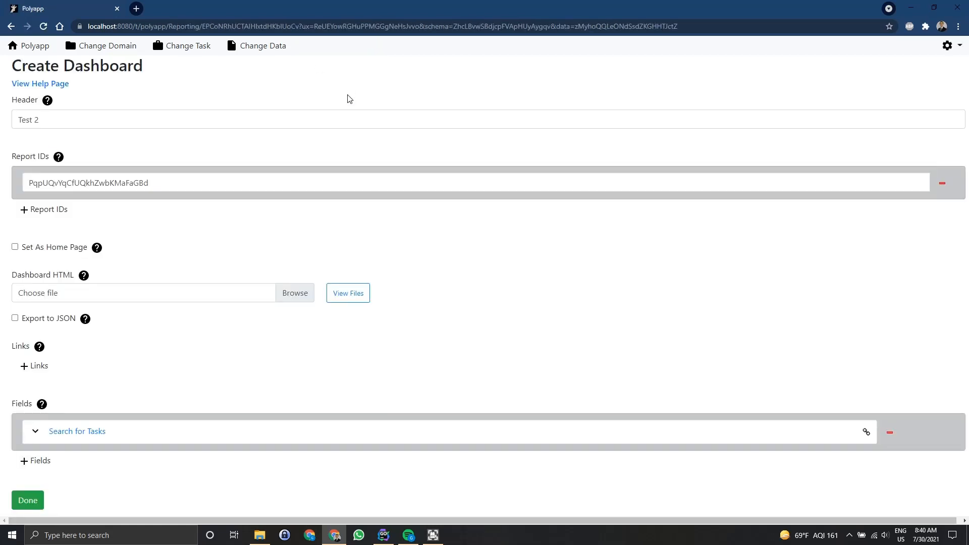
double_click(148, 184)
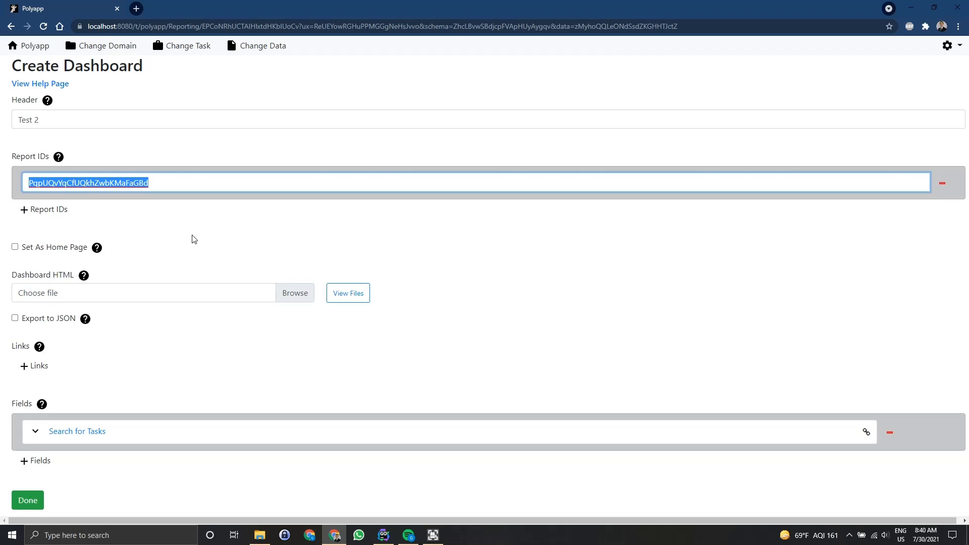
key(ctrl+t)
text(localhost:8080)
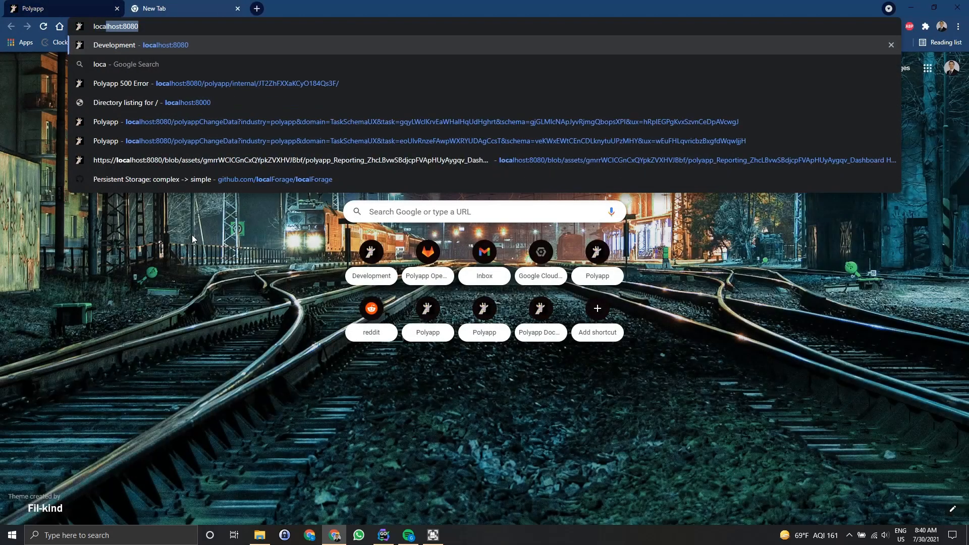
key(Return)
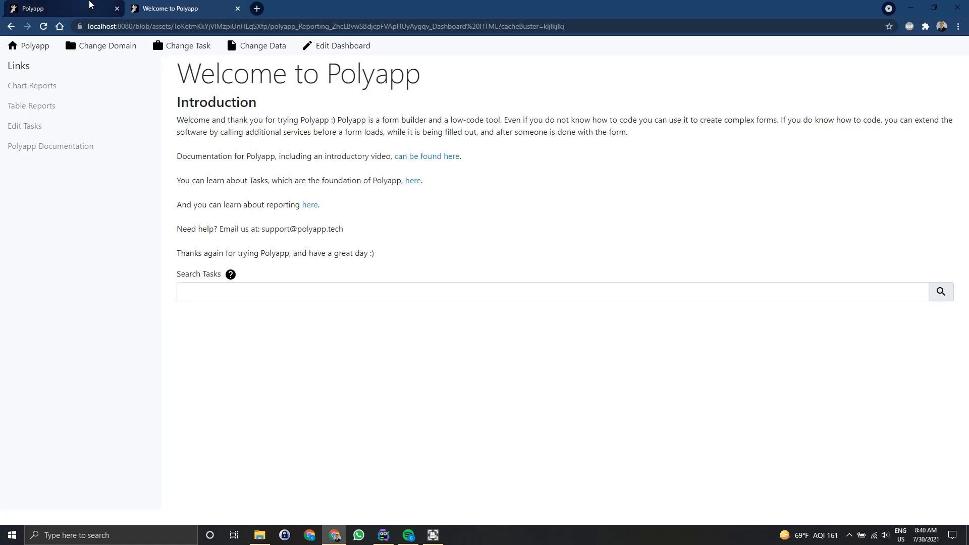
- Search the tasks for "chart" and open the existing data of the Create Chart task
click(270, 288)
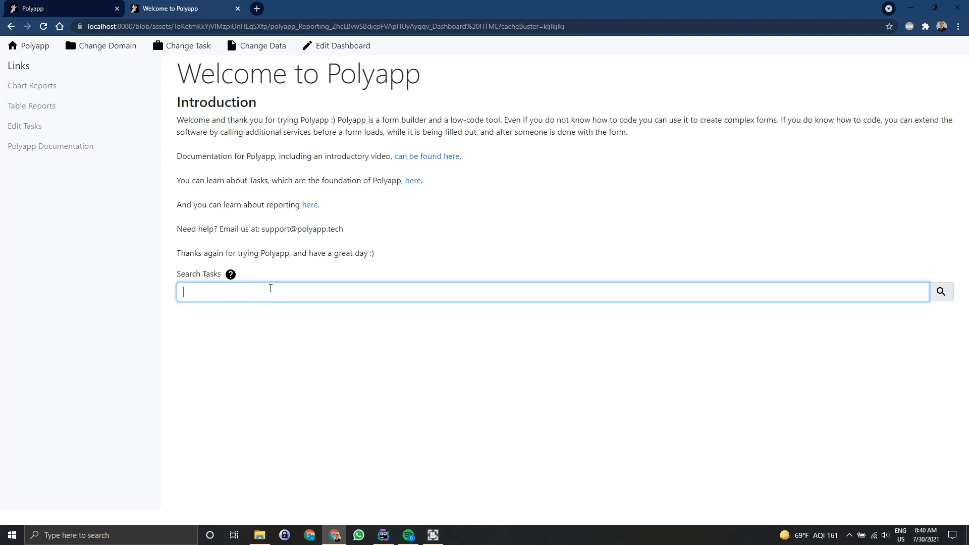
text(chart)
key(Return)
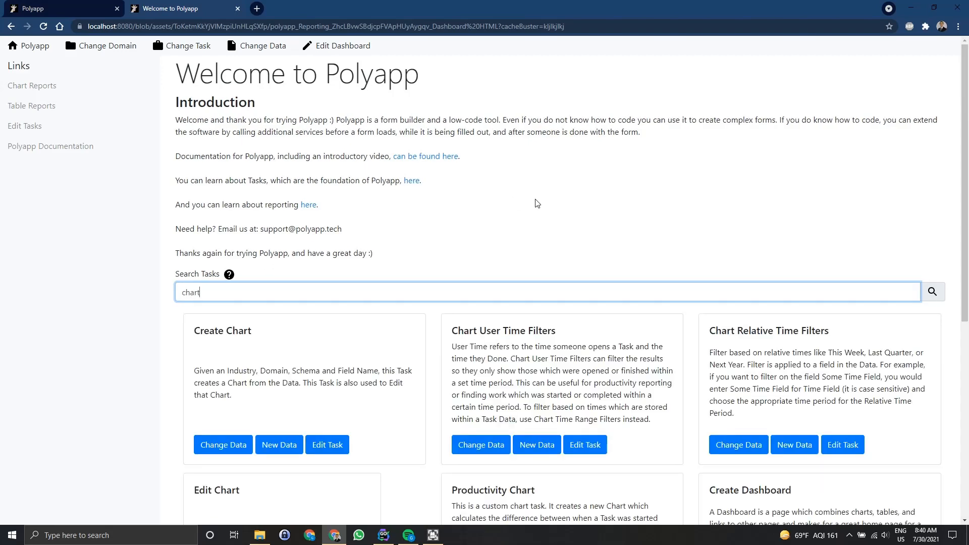
scroll(539, 203, down, 5)
scroll(538, 203, down, 1)
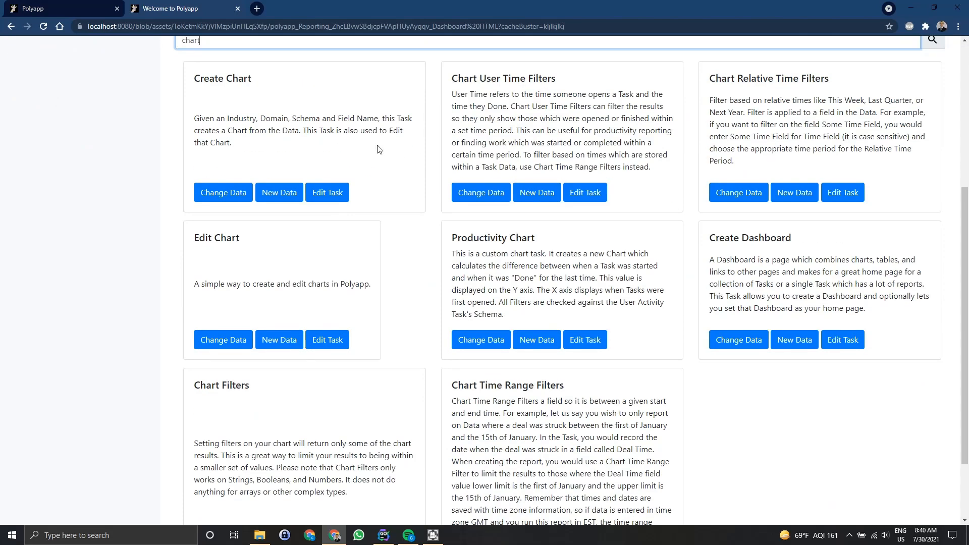
click(204, 197)
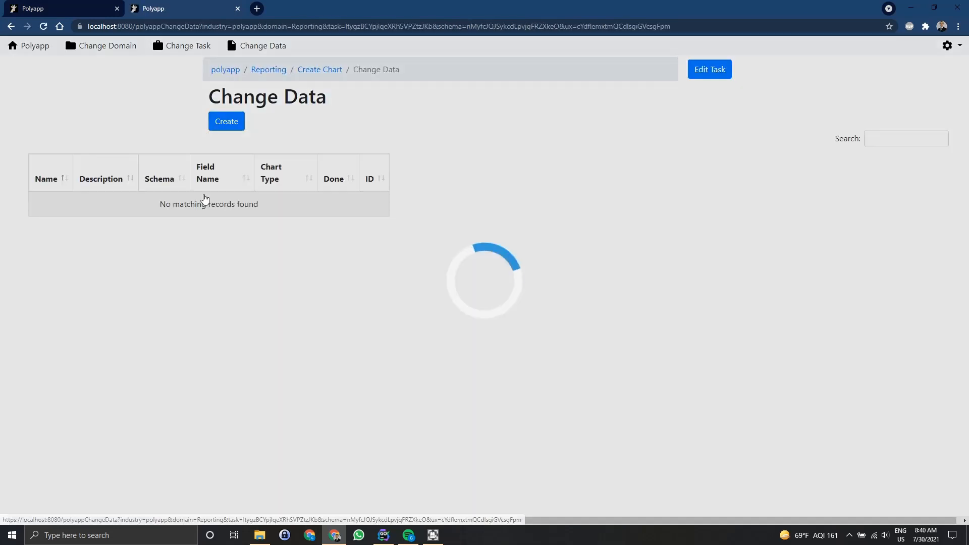
- Open the Chart from Test Time Task record and copy its data ID from the page address
scroll(204, 197, down, 1)
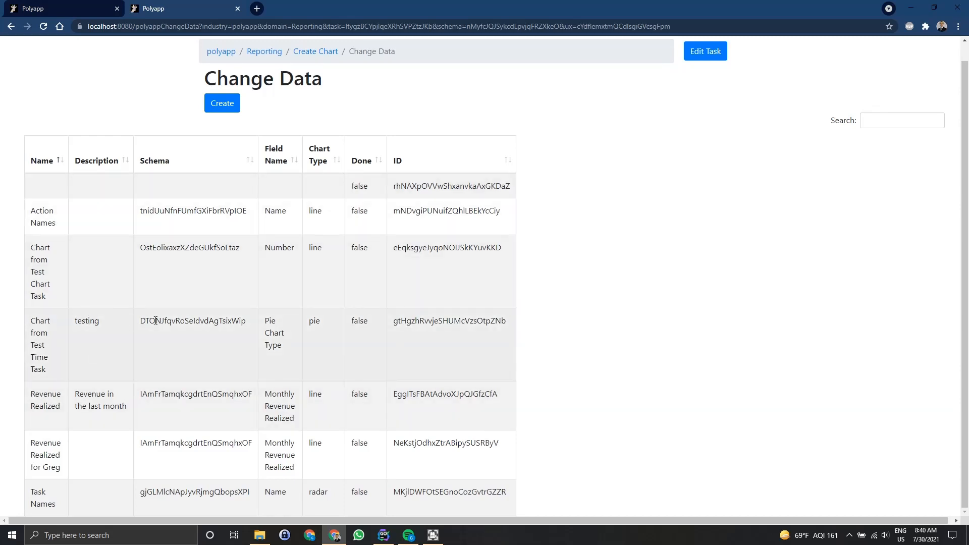
click(401, 318)
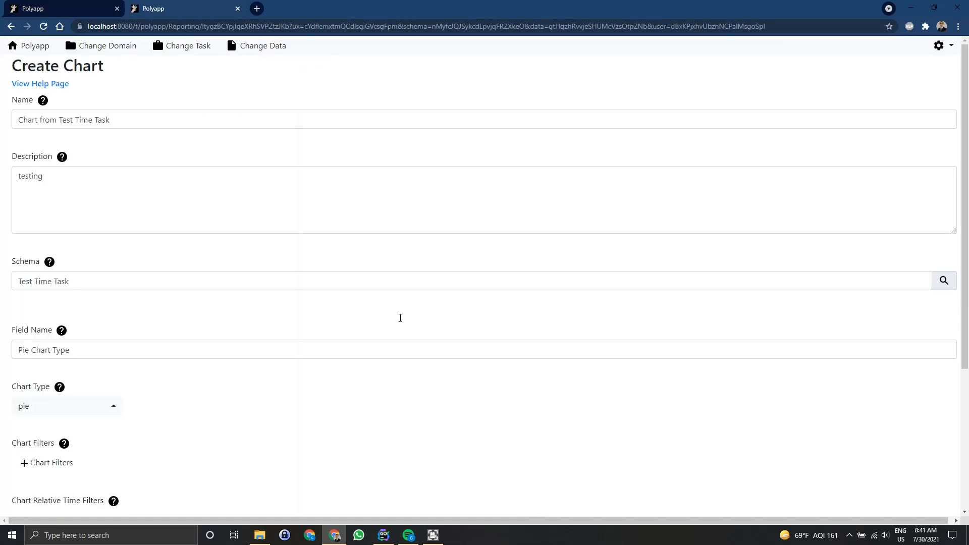
scroll(400, 318, down, 5)
scroll(399, 321, up, 5)
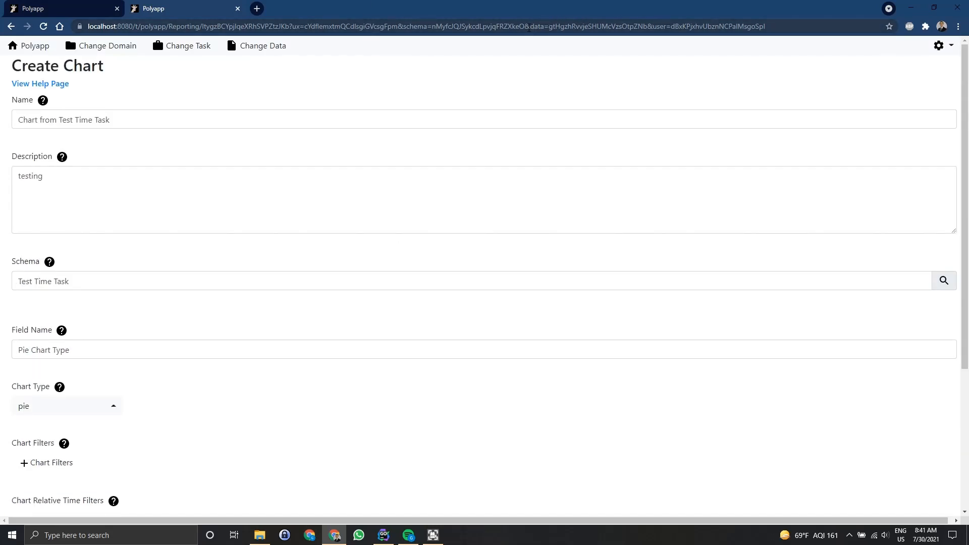
drag(529, 28, 649, 26)
key(ctrl+c)
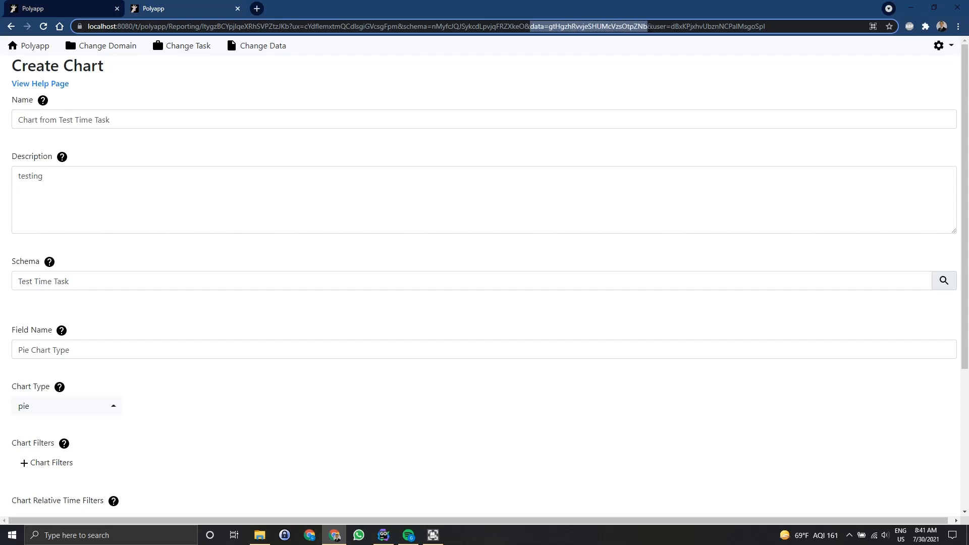
click(624, 79)
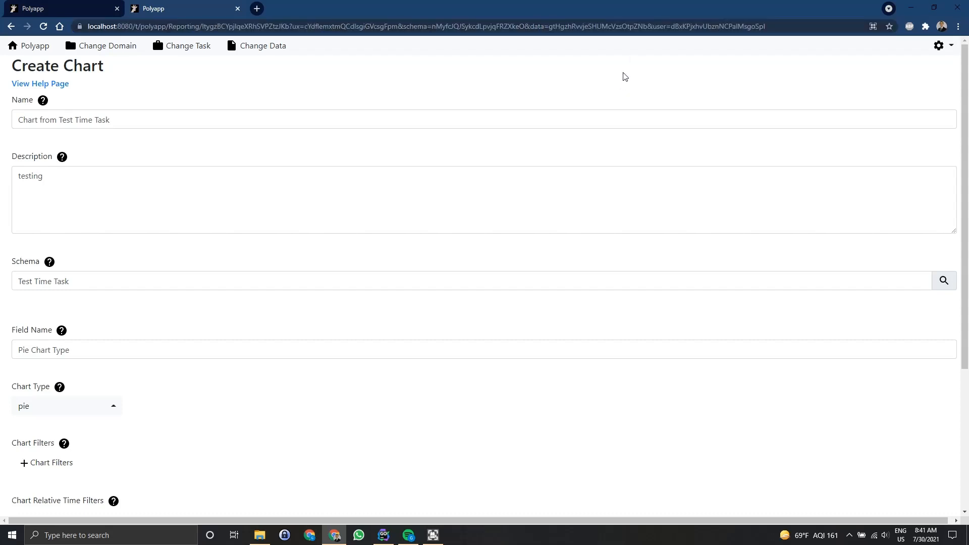
- Add the copied chart ID as a second report ID on the Test 2 dashboard and submit the form
click(63, 8)
click(207, 210)
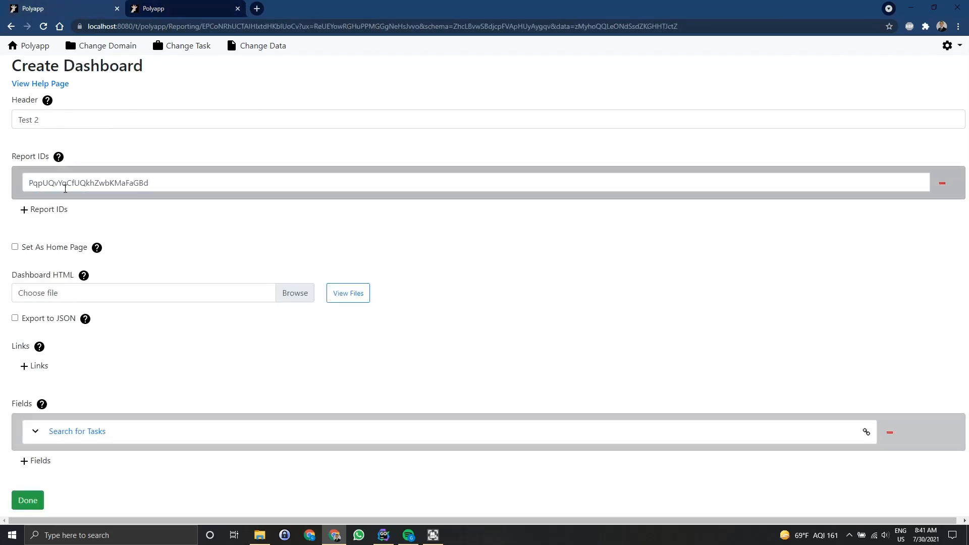
click(54, 210)
key(ctrl+v)
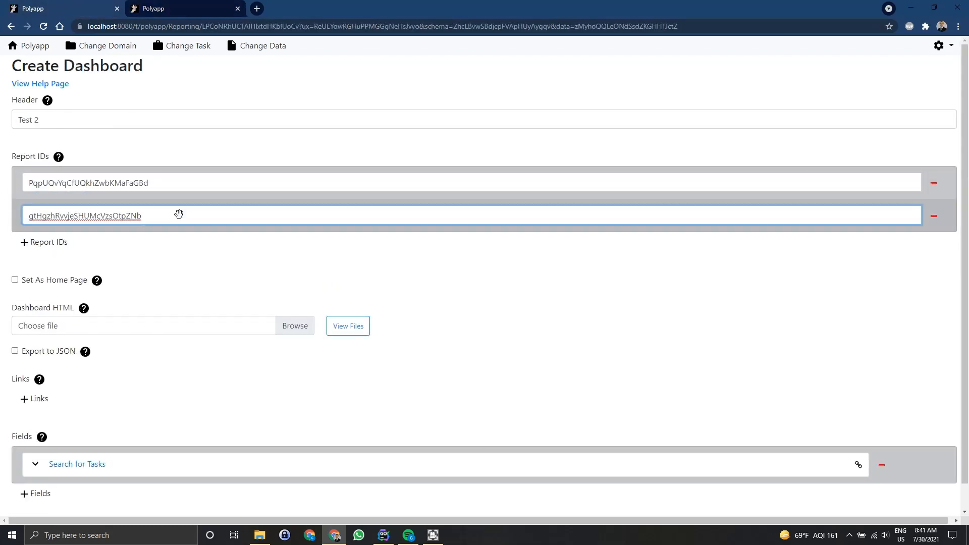
click(191, 255)
scroll(194, 256, down, 1)
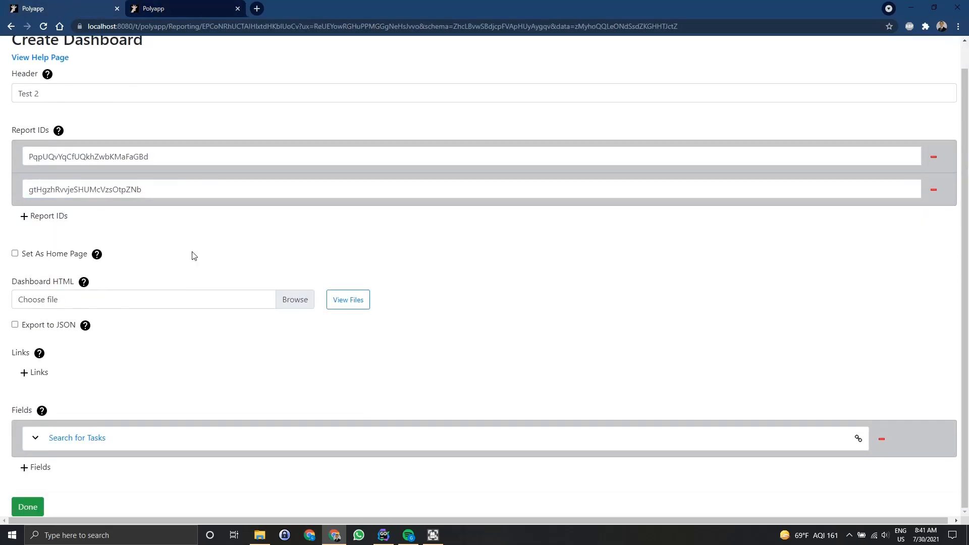
click(39, 508)
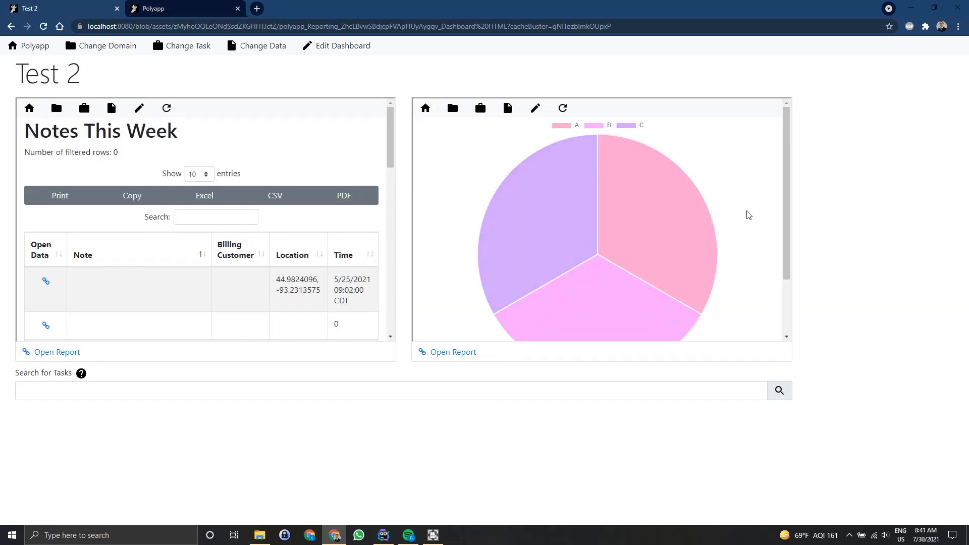
- Look over the pie chart embedded in the Test 2 dashboard and refresh that chart report
scroll(747, 214, down, 2)
scroll(748, 211, up, 2)
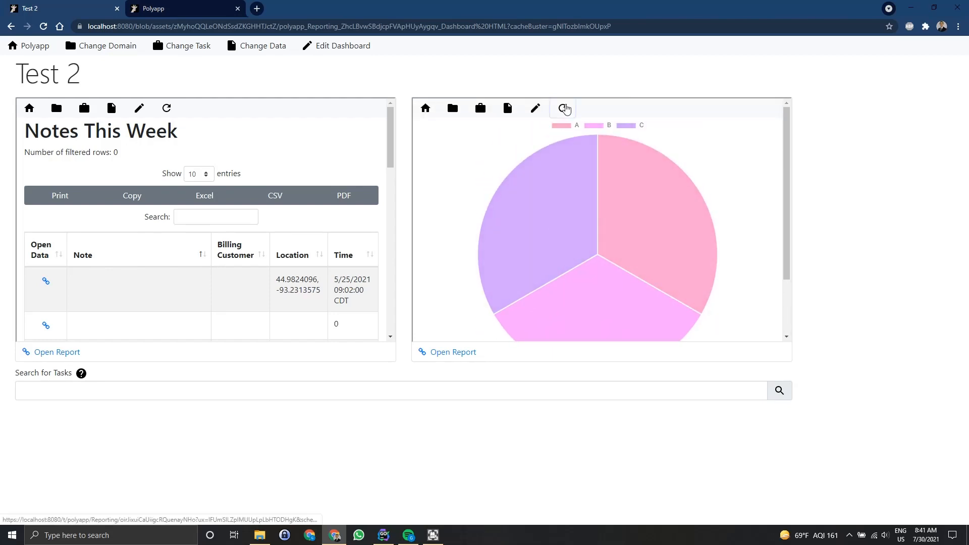
click(564, 108)
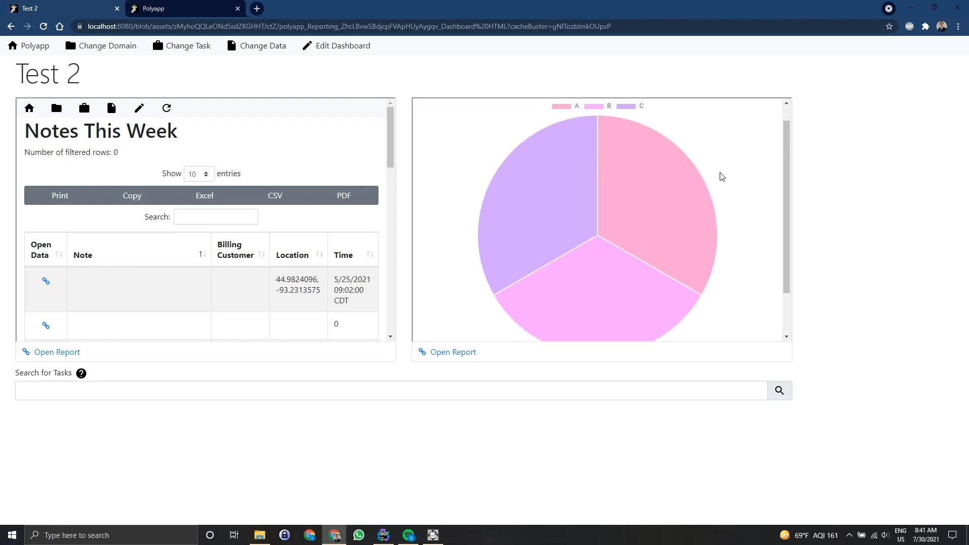
- Look through the Notes This Week table and the pie chart segments embedded in the Test 2 dashboard
scroll(722, 176, down, 2)
scroll(722, 176, up, 3)
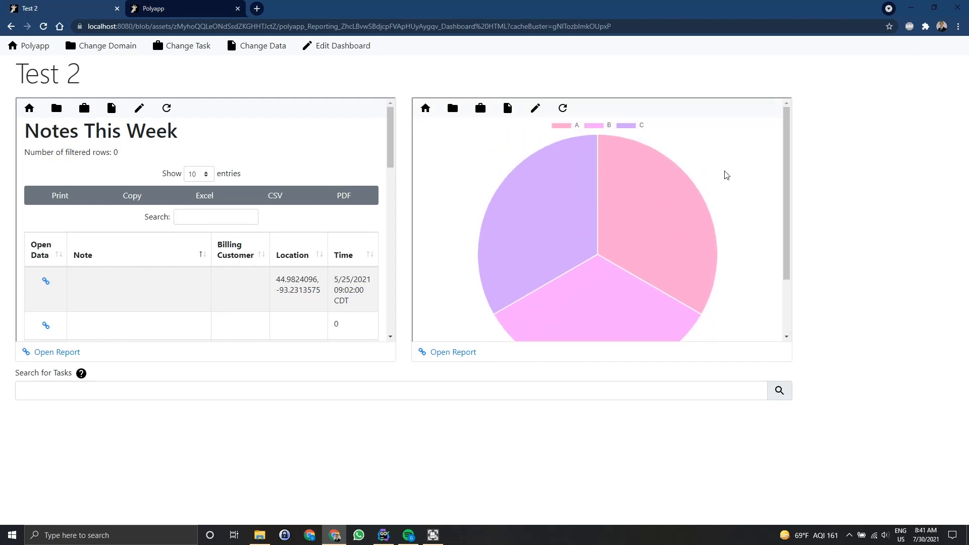
scroll(212, 252, down, 5)
scroll(216, 244, up, 2)
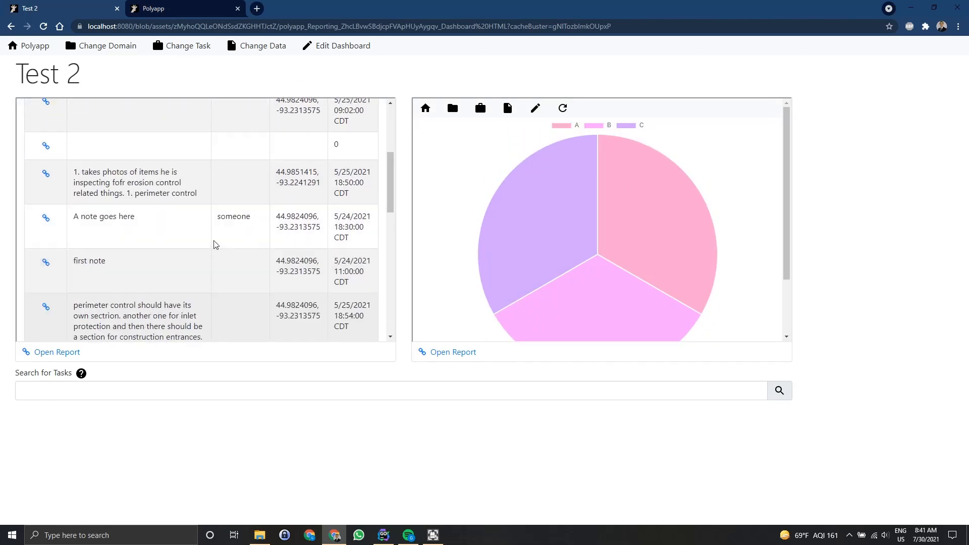
scroll(216, 245, up, 4)
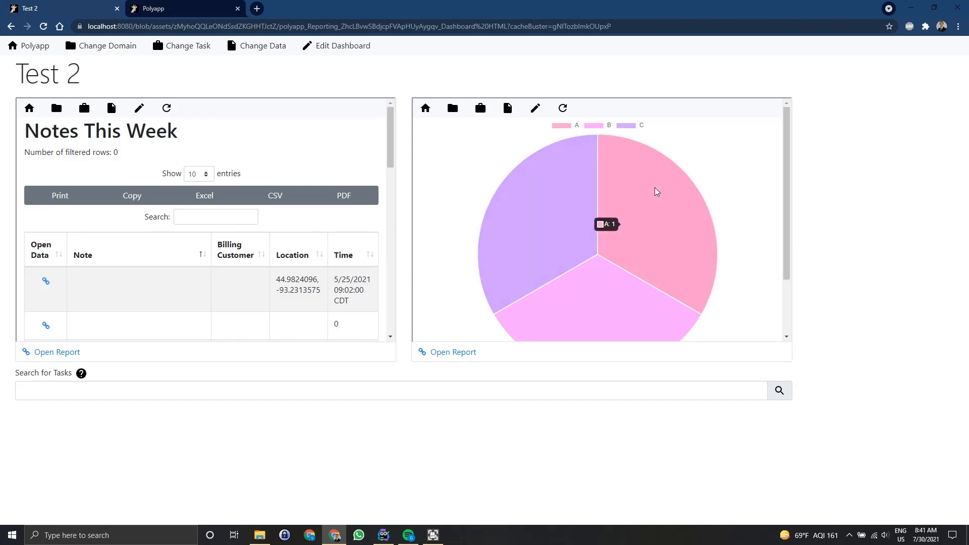
mouse_move(613, 306)
mouse_move(643, 236)
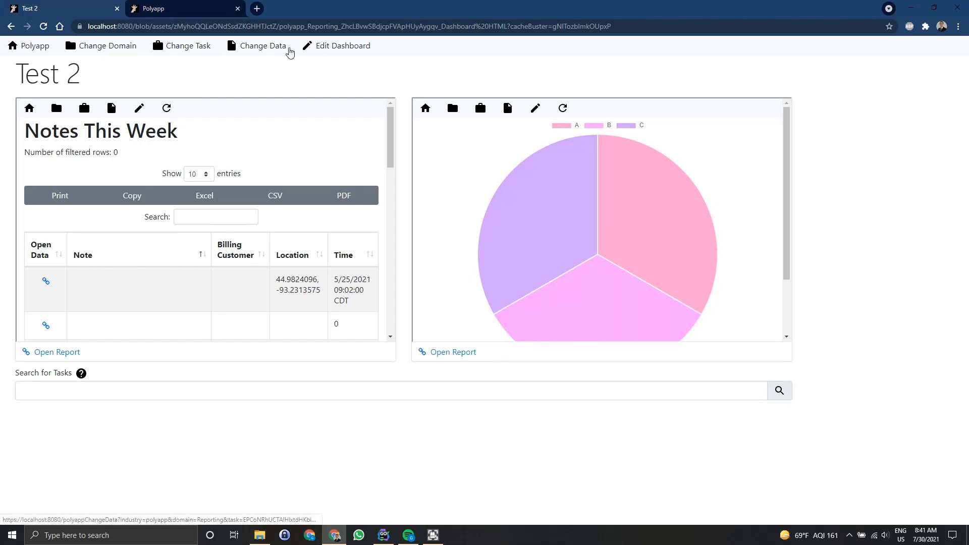
- Open the Welcome to Polyapp record from the Create Dashboard data list and close the spare browser tab
click(288, 48)
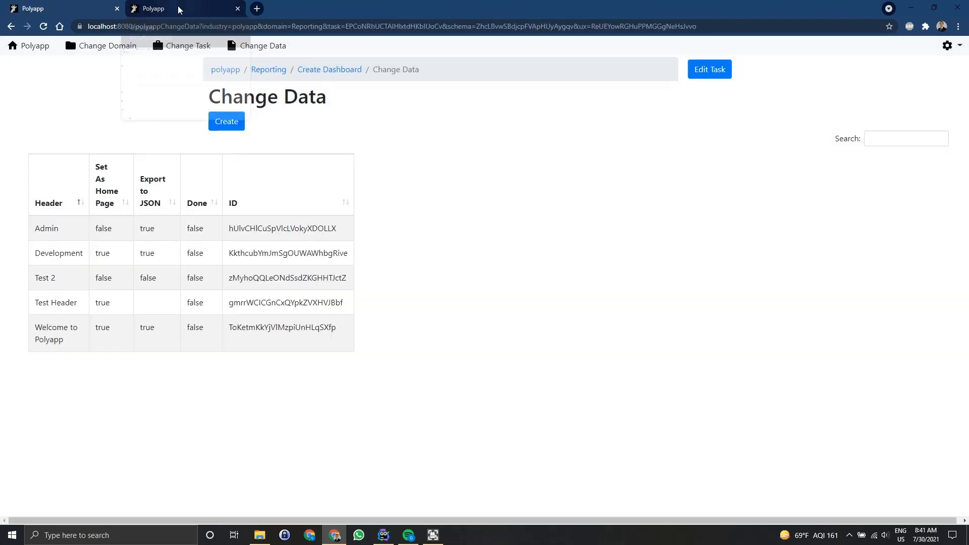
middle_click(179, 8)
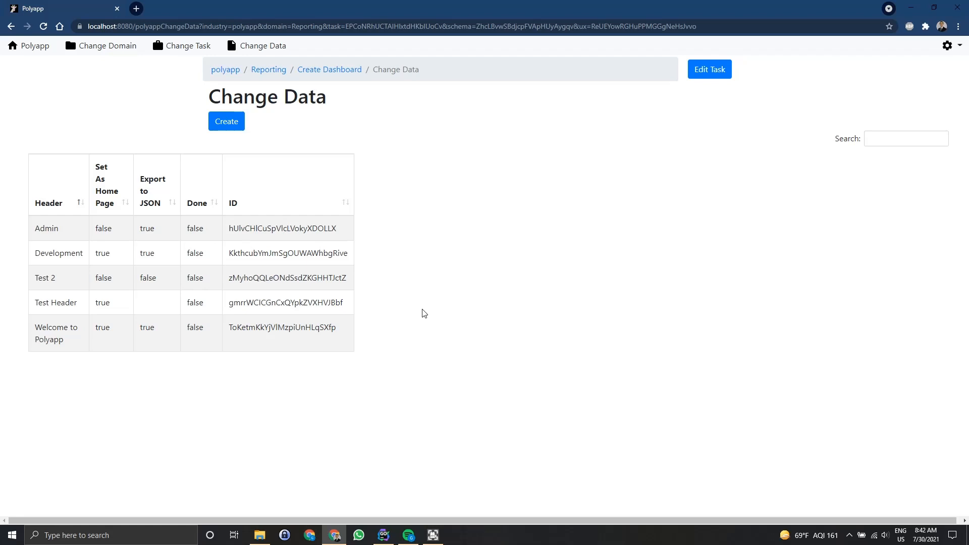
click(230, 332)
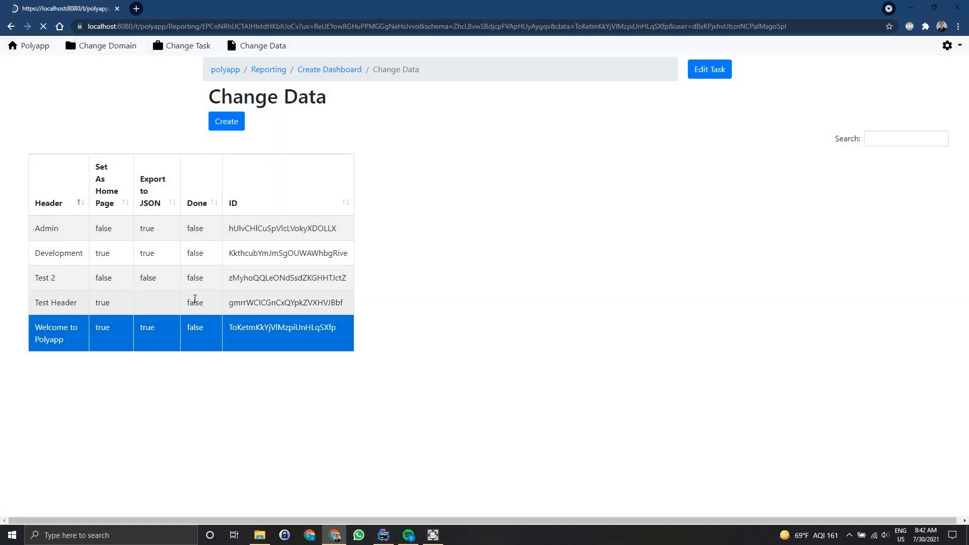
- Examine the settings and links of the Welcome to Polyapp dashboard and expand its Introduction field
scroll(197, 297, down, 3)
scroll(196, 297, up, 2)
scroll(196, 300, up, 1)
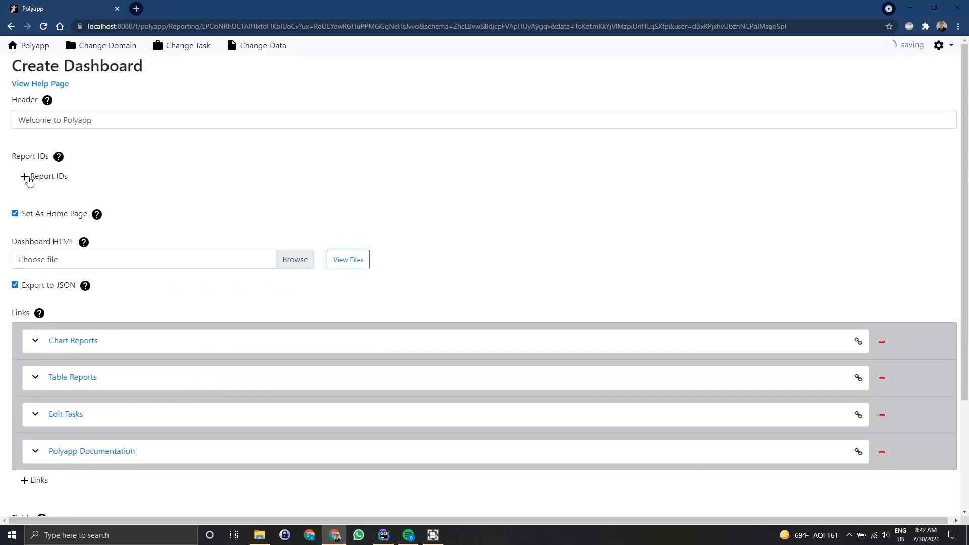
scroll(56, 185, down, 3)
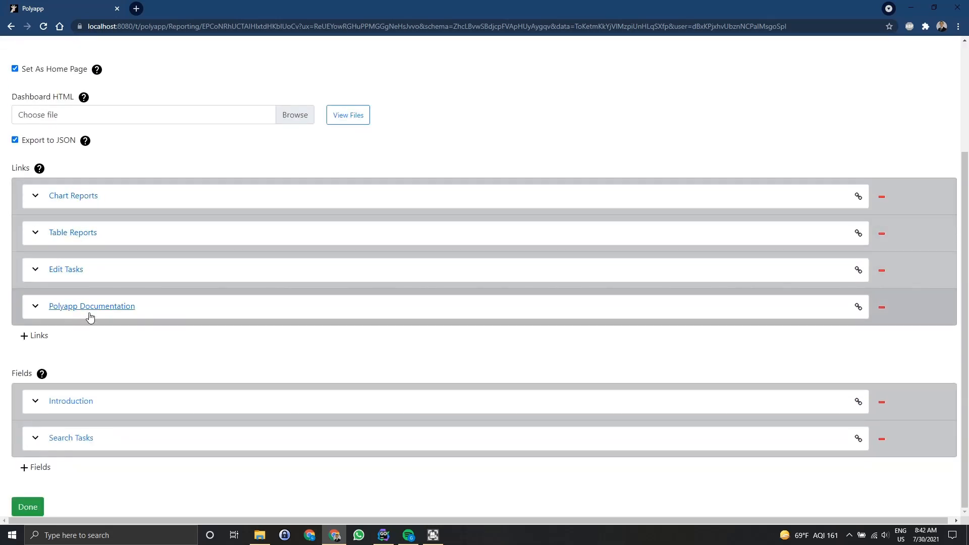
click(93, 405)
scroll(92, 404, down, 2)
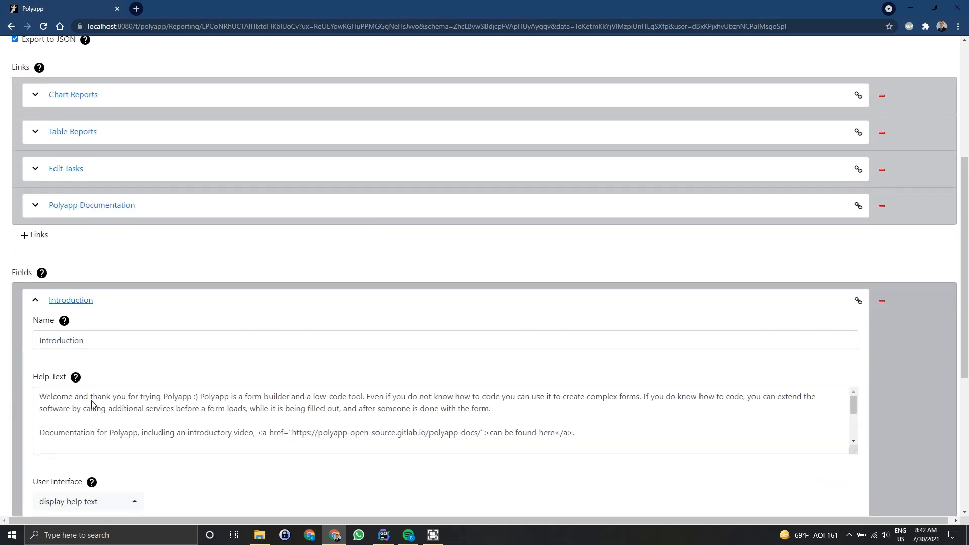
- Return to the dashboard list, open the Admin dashboard record and review its links and fields
click(166, 181)
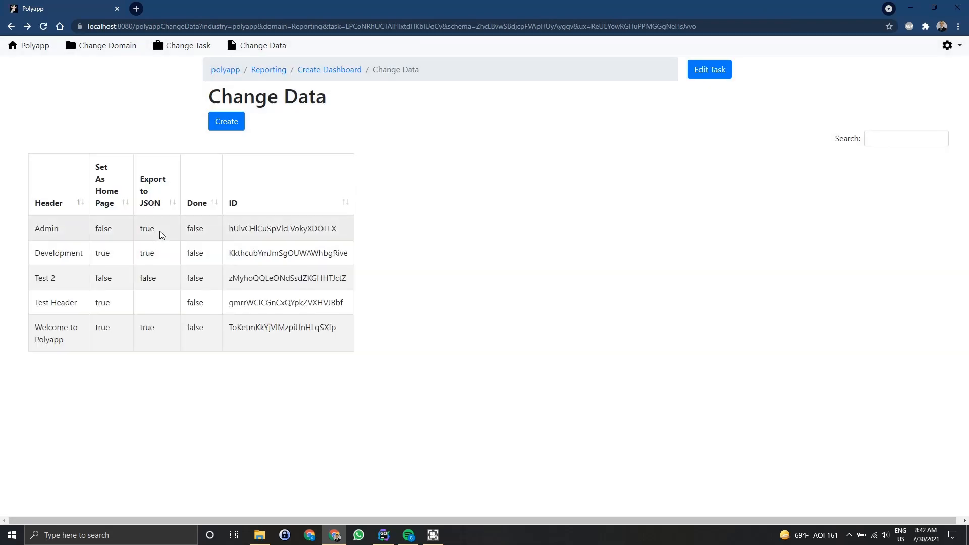
click(160, 233)
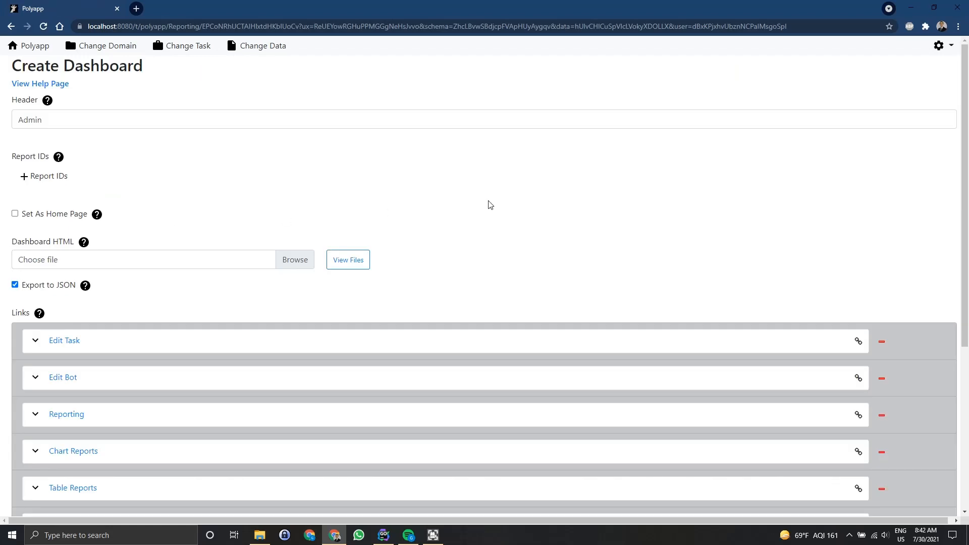
scroll(488, 219, down, 1)
scroll(488, 220, down, 3)
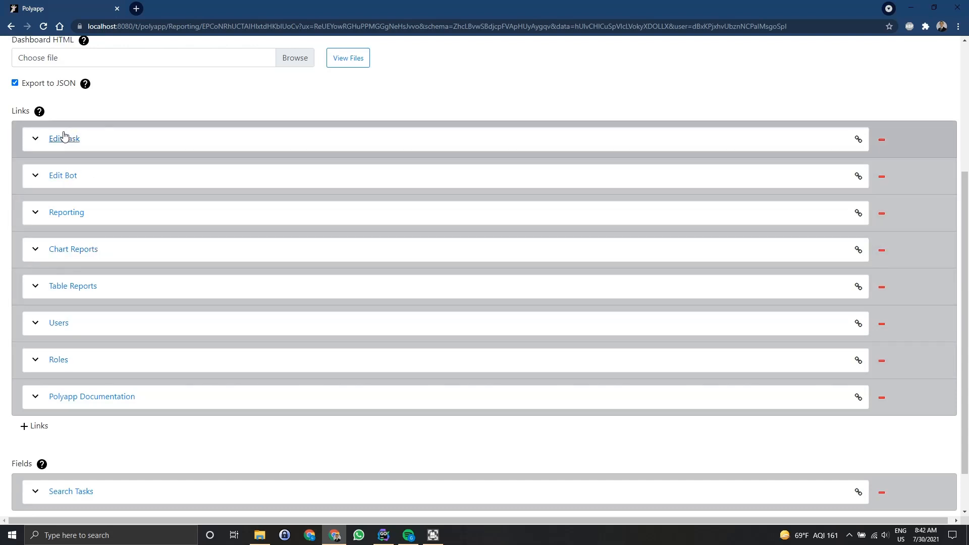
scroll(121, 217, down, 2)
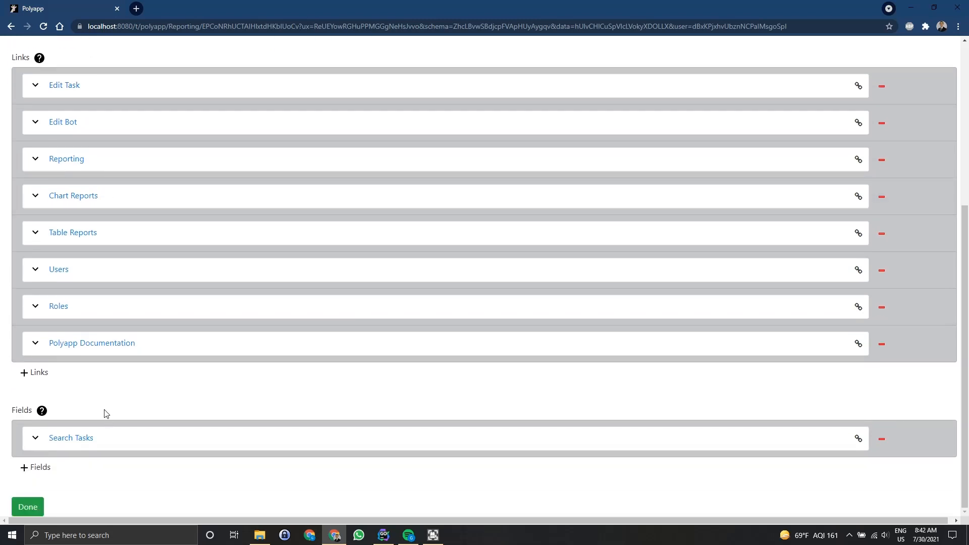
scroll(105, 412, up, 5)
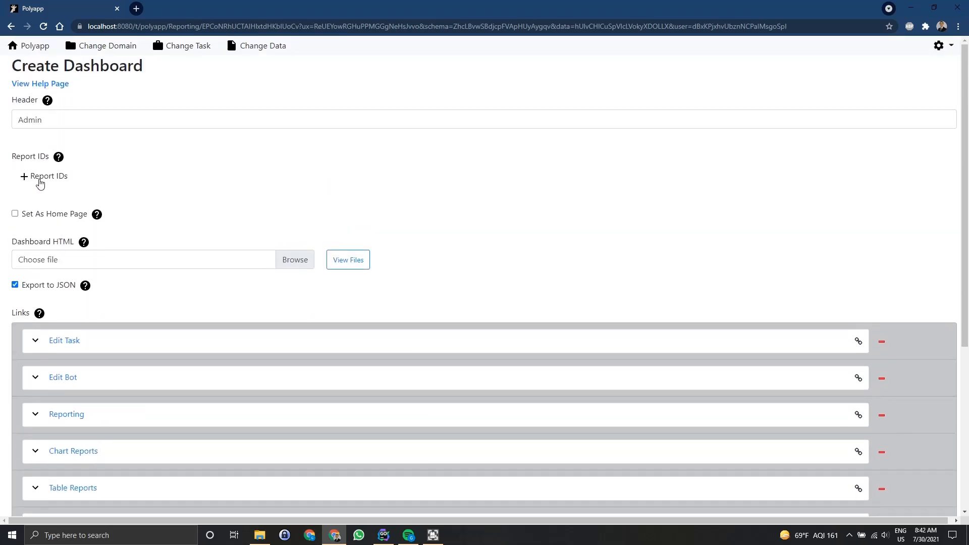
- Go back to the dashboard list, open the Development record, review its links and submit the form as done
key(alt+Left)
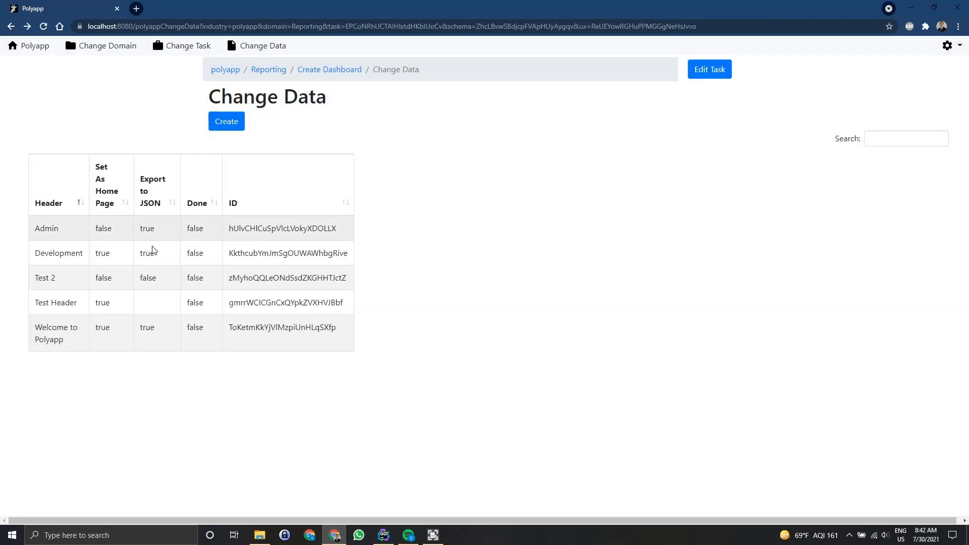
click(135, 264)
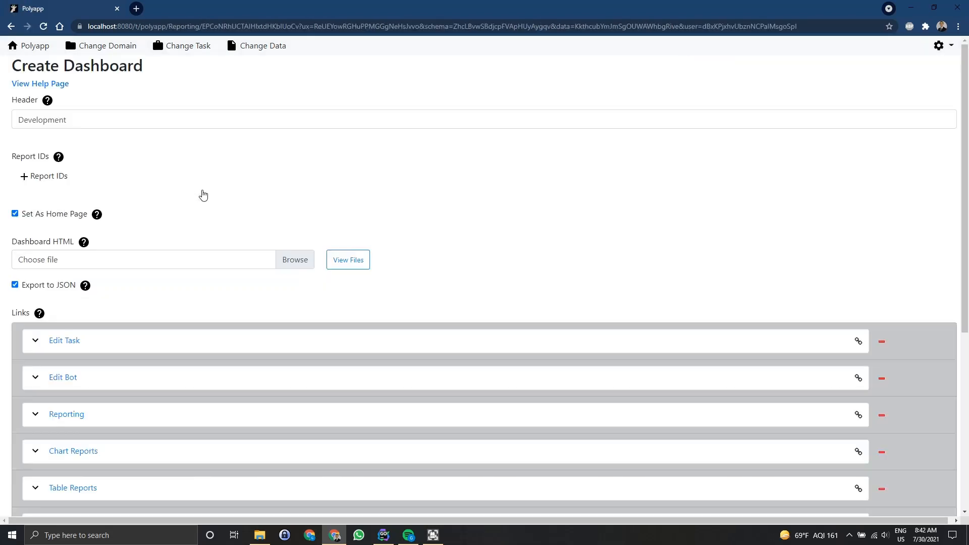
scroll(159, 168, down, 6)
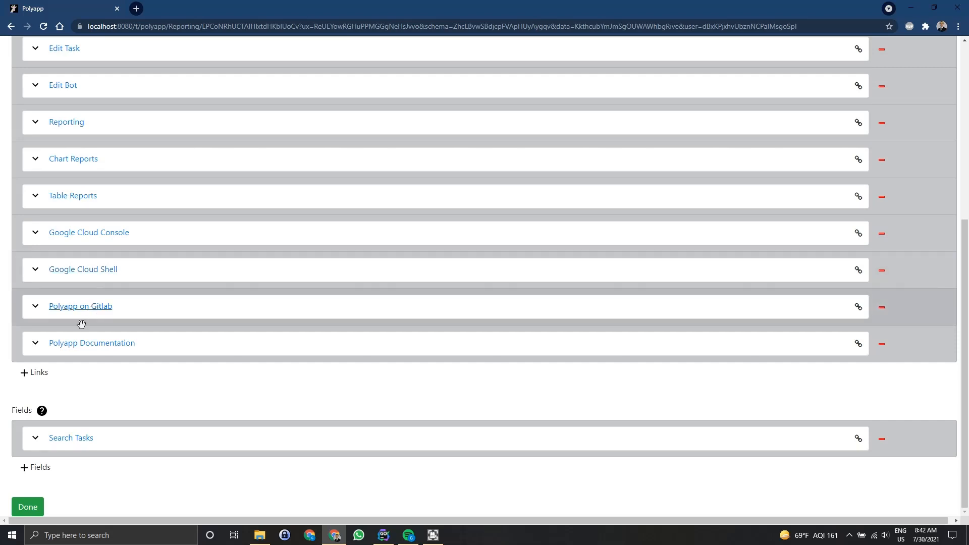
click(27, 507)
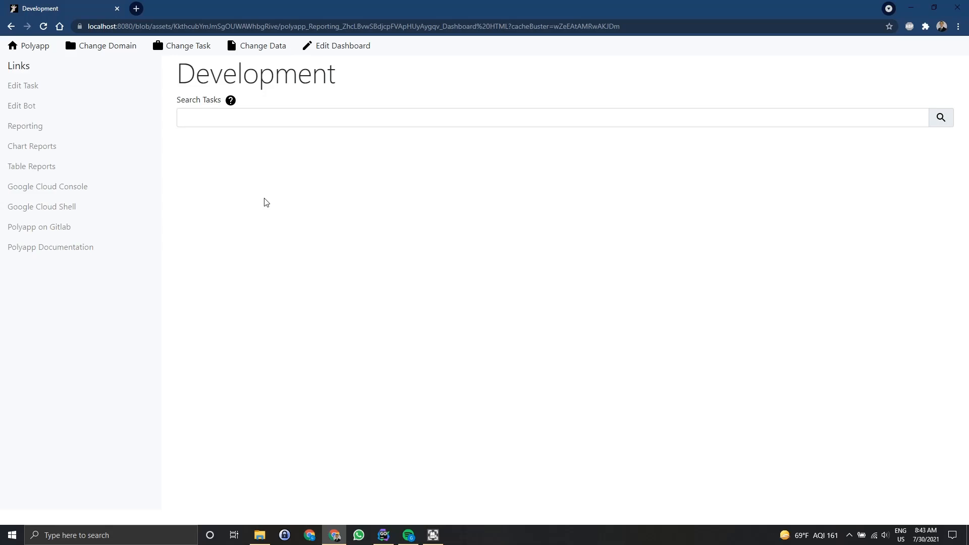
- Look over the Development dashboard's task search and links, check its edit form, and return to the dashboard
click(280, 115)
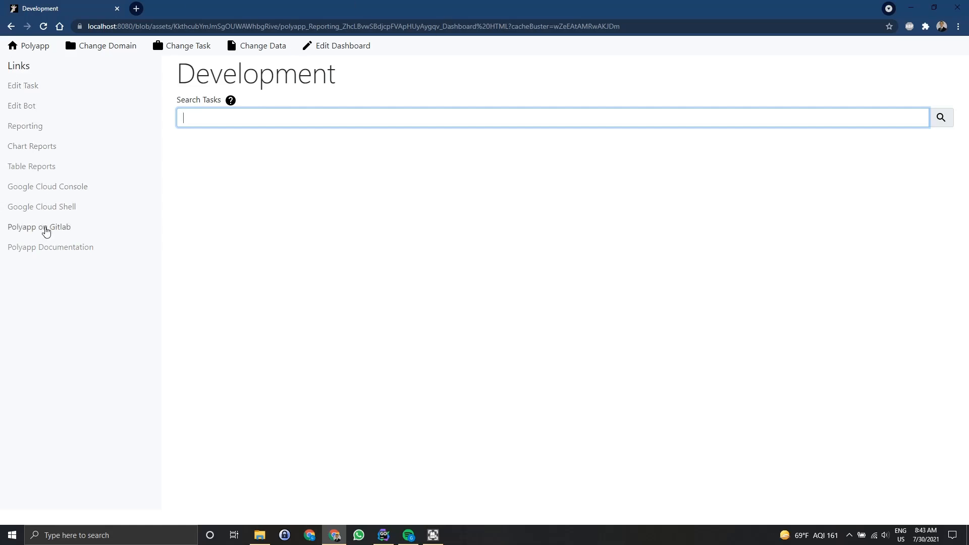
click(143, 318)
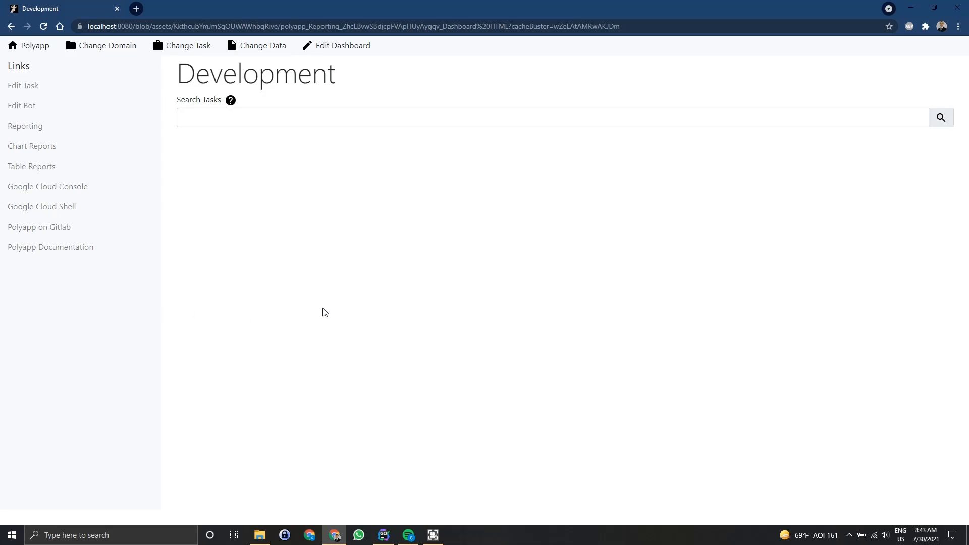
click(361, 50)
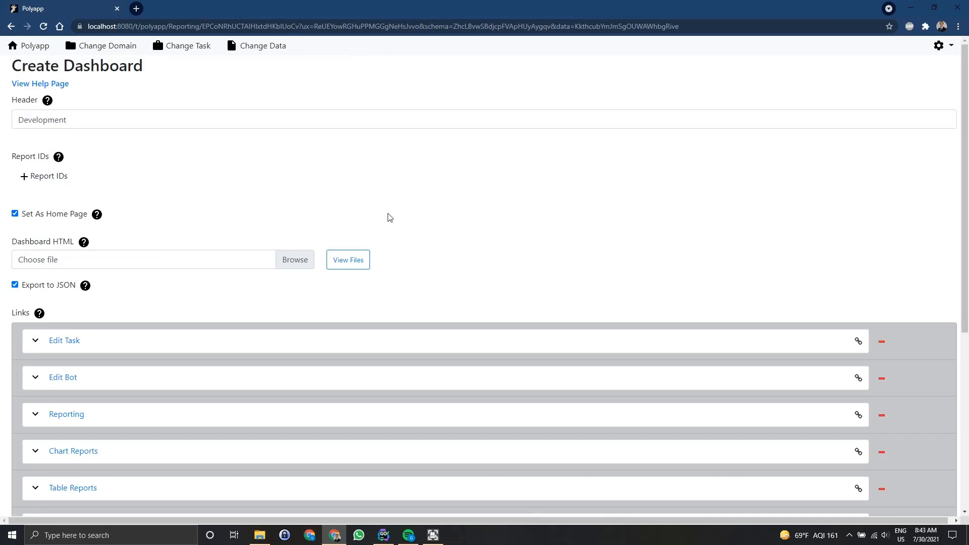
scroll(106, 123, down, 5)
scroll(82, 394, up, 5)
key(alt+Left)
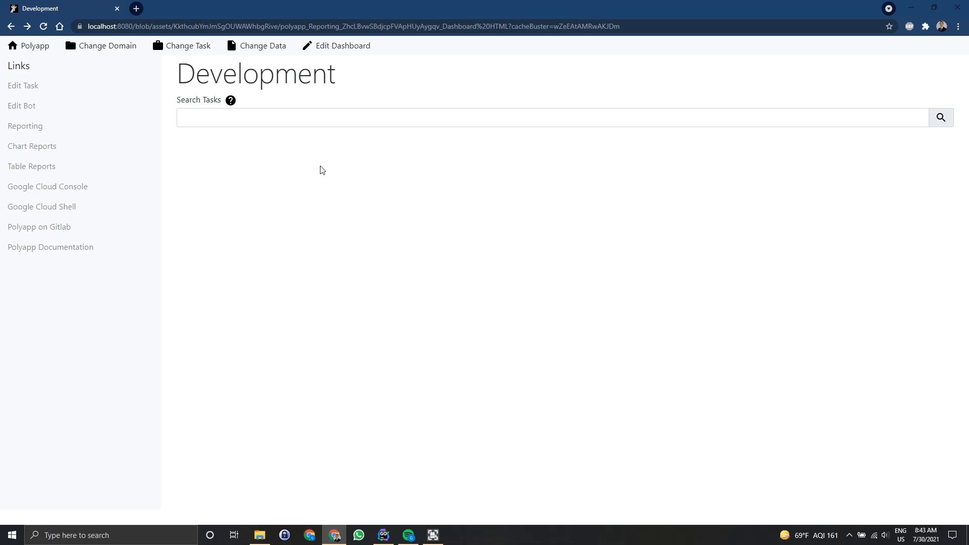
- Search the tasks for "dashboard" from the Development dashboard
click(339, 121)
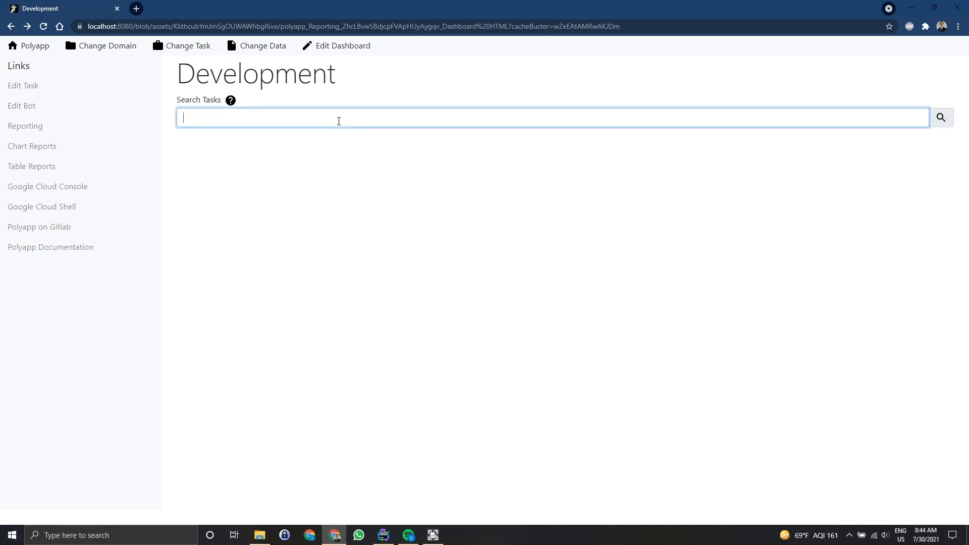
text(dashboard)
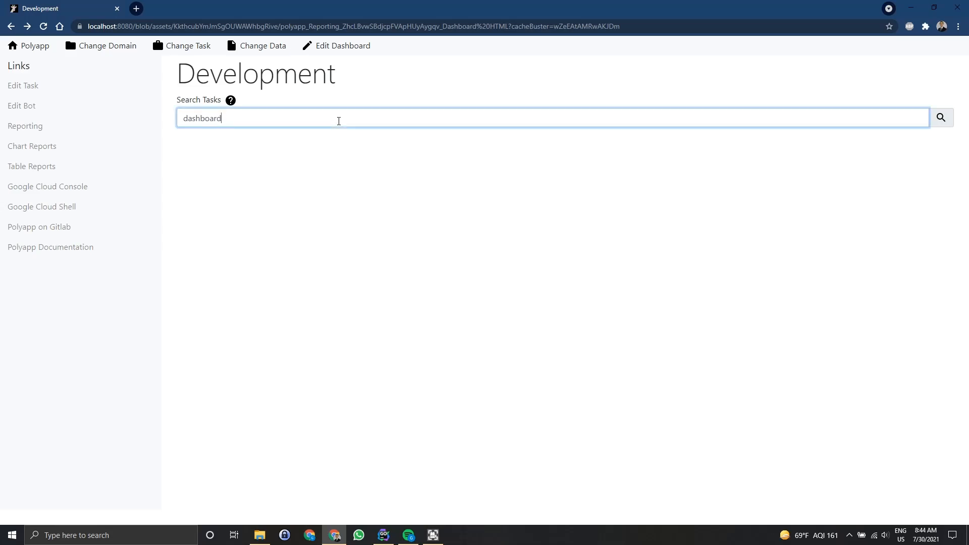